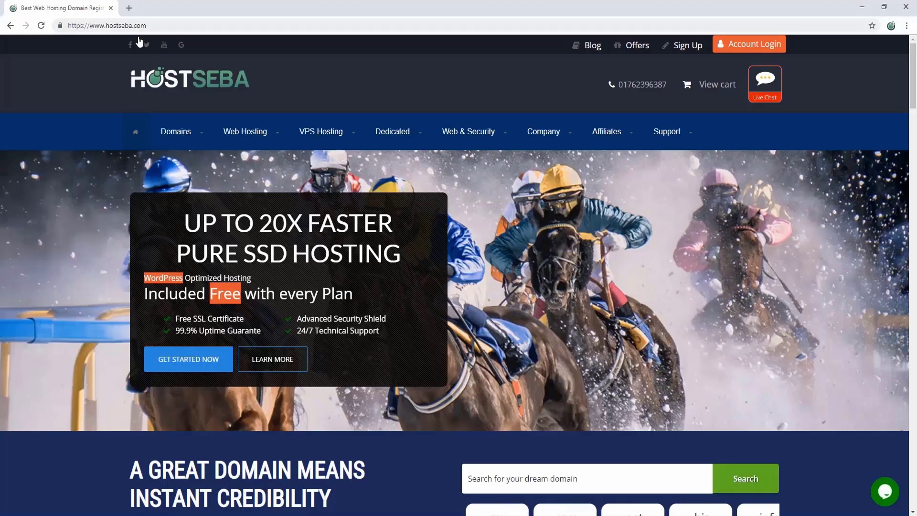
# Step: Go to Domains > Free Domain Reseller and scroll through the TLD pricing table and back up
pyautogui.moveTo(170, 127)
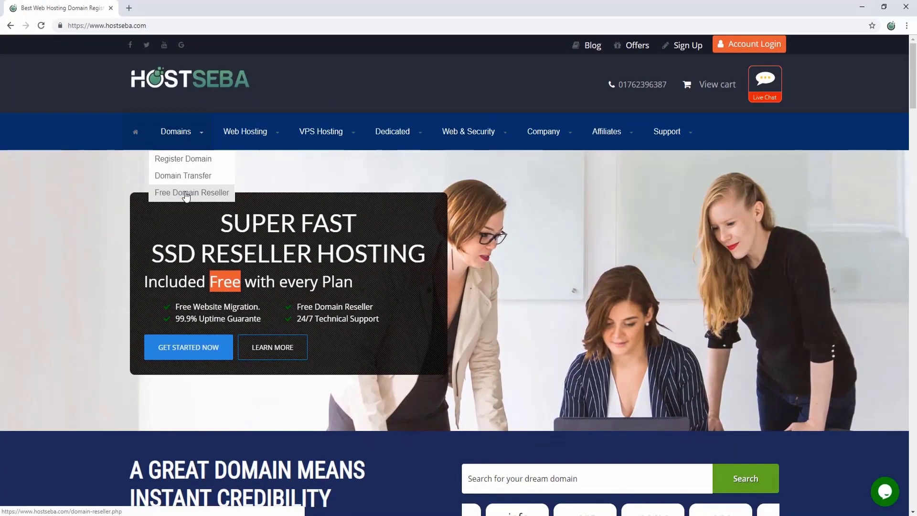
pyautogui.click(217, 225)
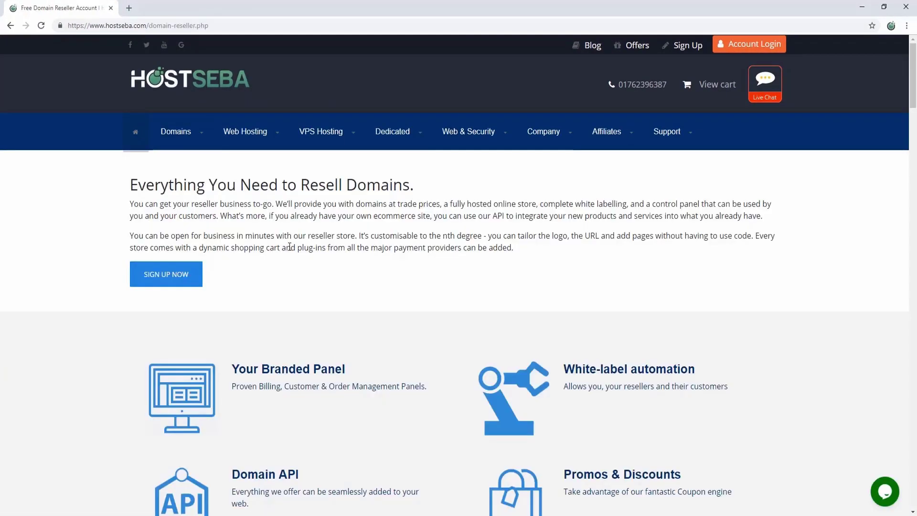
pyautogui.scroll(-5, 290, 246)
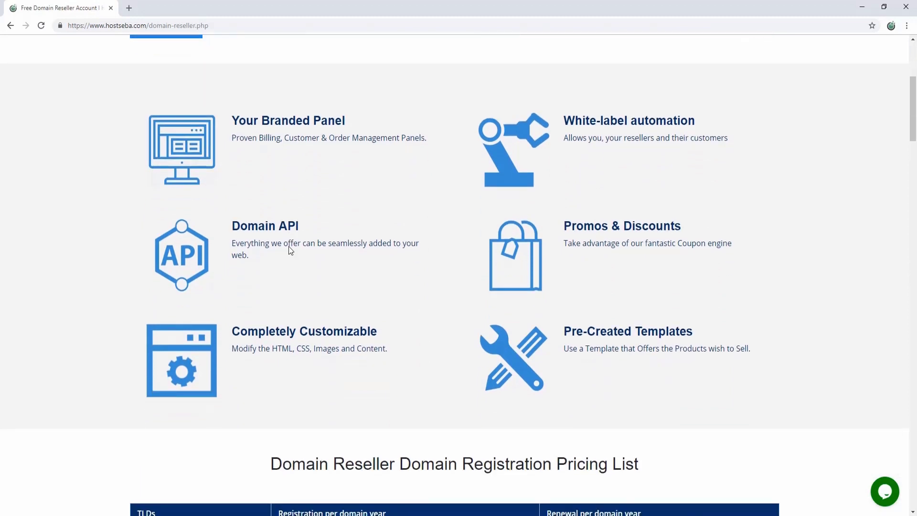
pyautogui.scroll(-1, 289, 247)
pyautogui.scroll(-4, 289, 255)
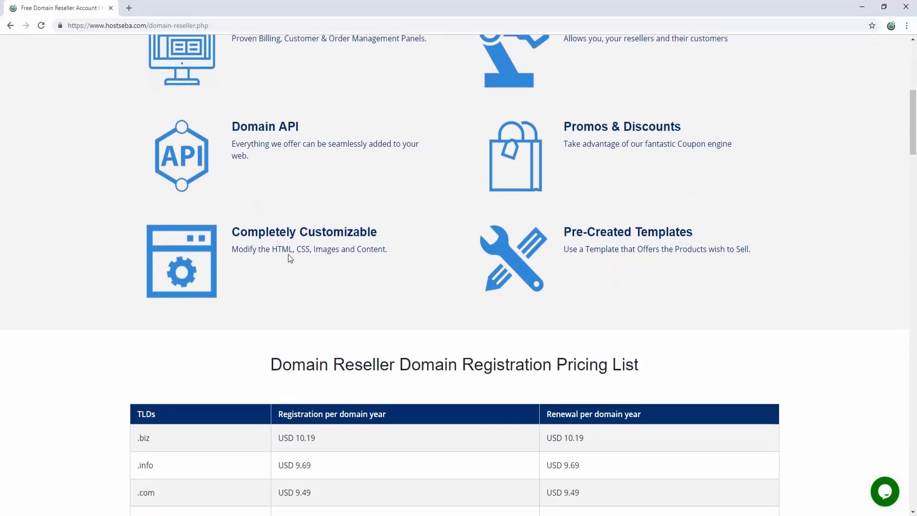
pyautogui.scroll(-2, 288, 254)
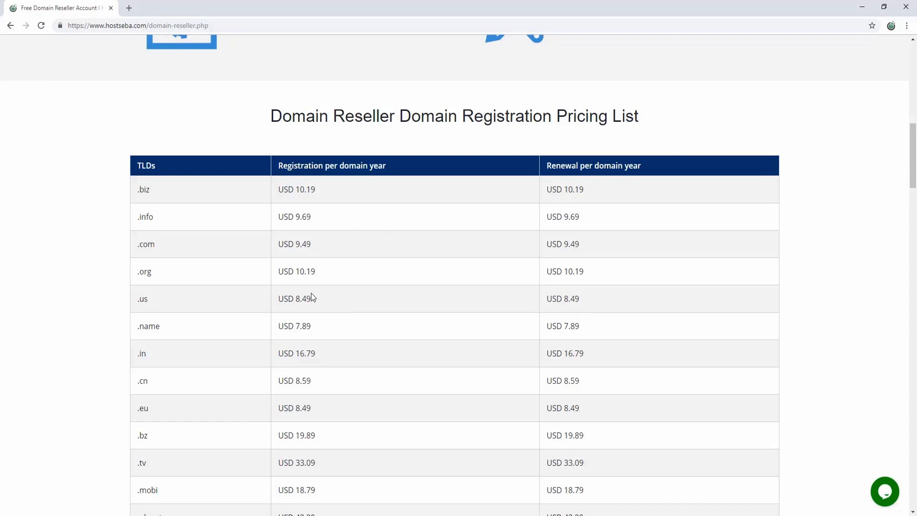
pyautogui.scroll(-2, 311, 293)
pyautogui.scroll(4, 405, 317)
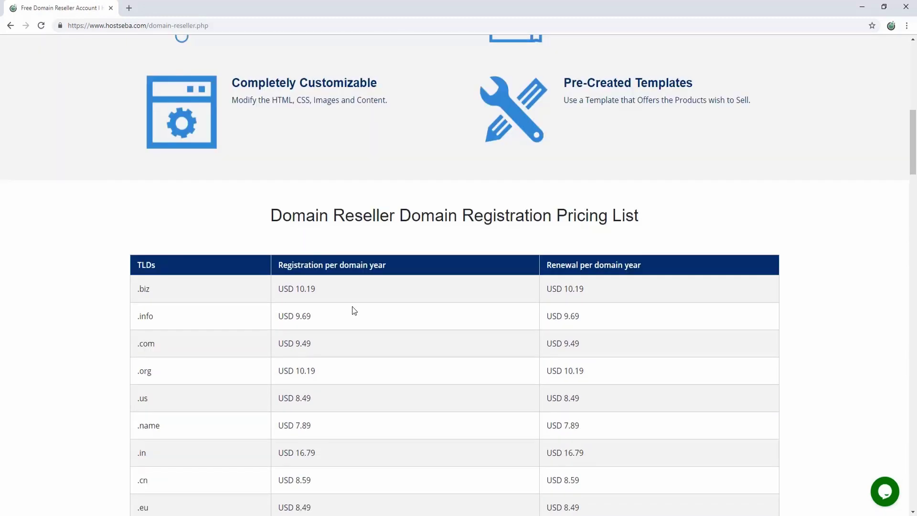
pyautogui.scroll(15, 354, 310)
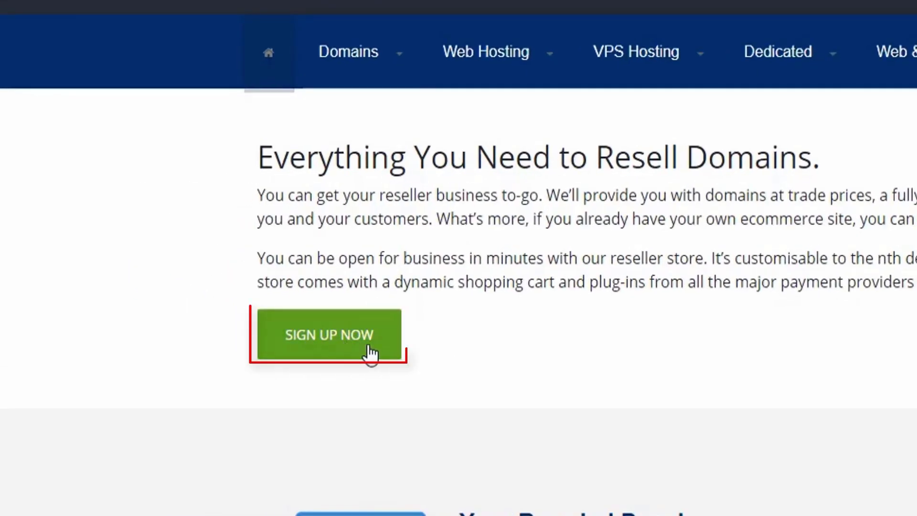
# Step: Open the Reseller Signup Form via SIGN UP NOW and scroll to the contact detail fields
pyautogui.click(353, 337)
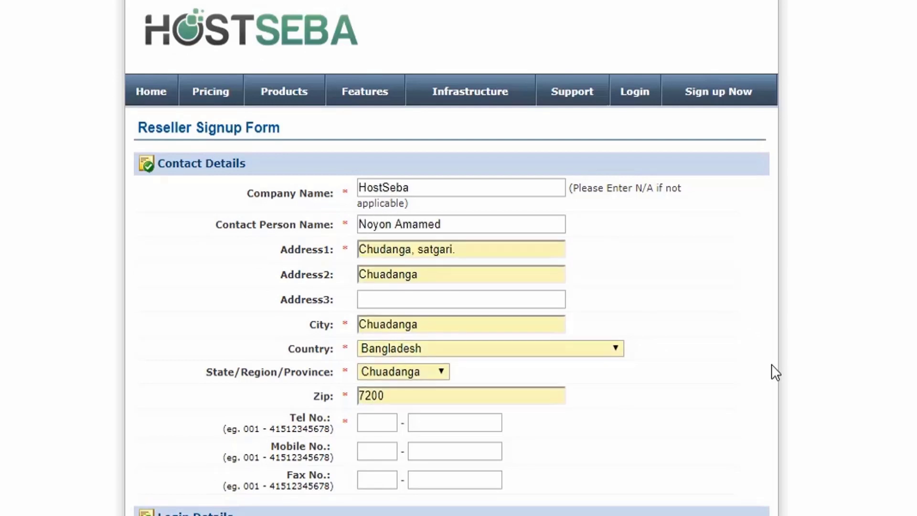
pyautogui.scroll(-3, 770, 373)
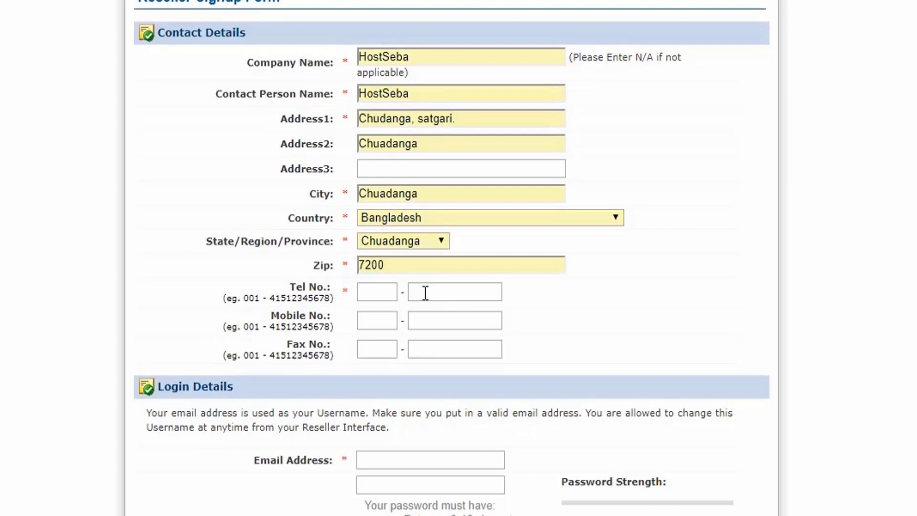
# Step: Enter the telephone and mobile numbers, each with its country code
pyautogui.click(388, 293)
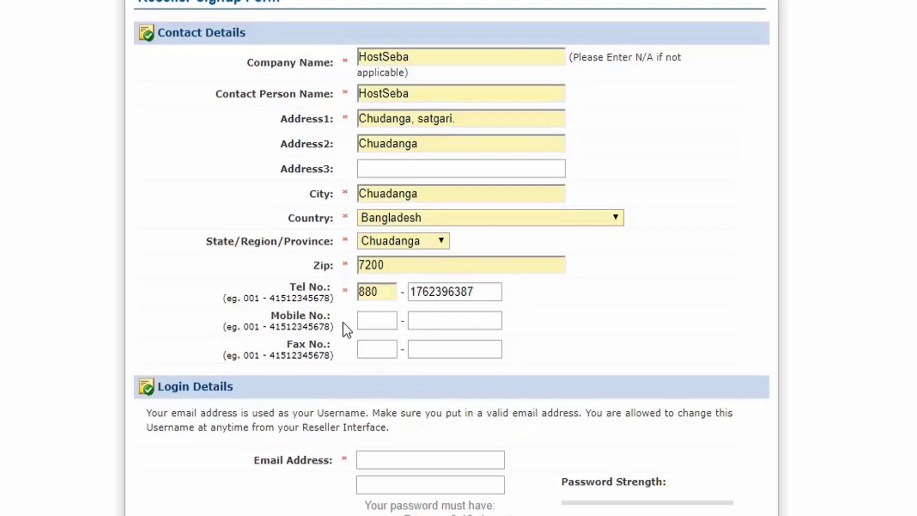
pyautogui.click(456, 317)
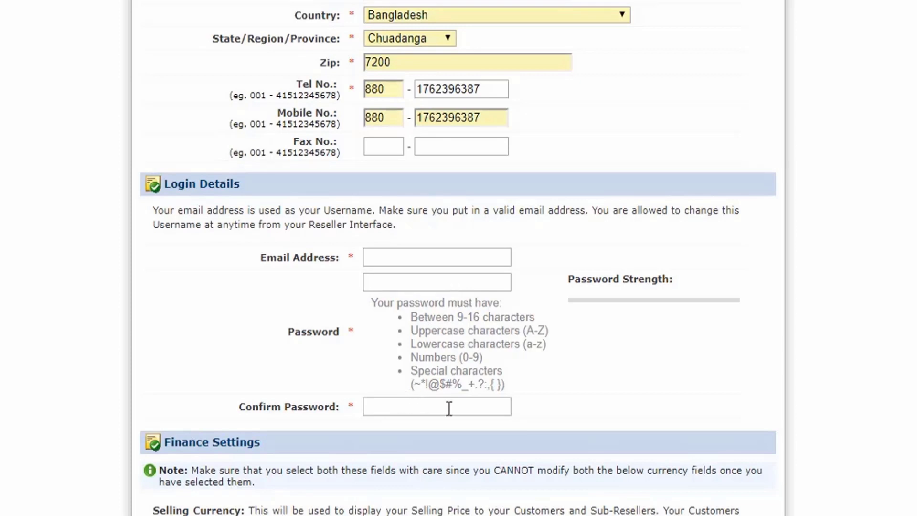
# Step: Fill in the login e-mail address and enter the account password in both Password and Confirm Password
pyautogui.click(406, 256)
pyautogui.click(478, 289)
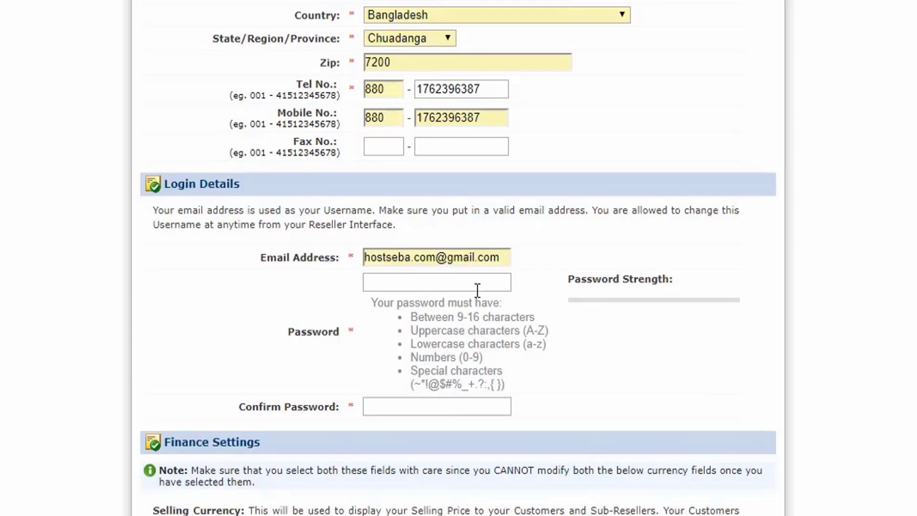
pyautogui.click(406, 282)
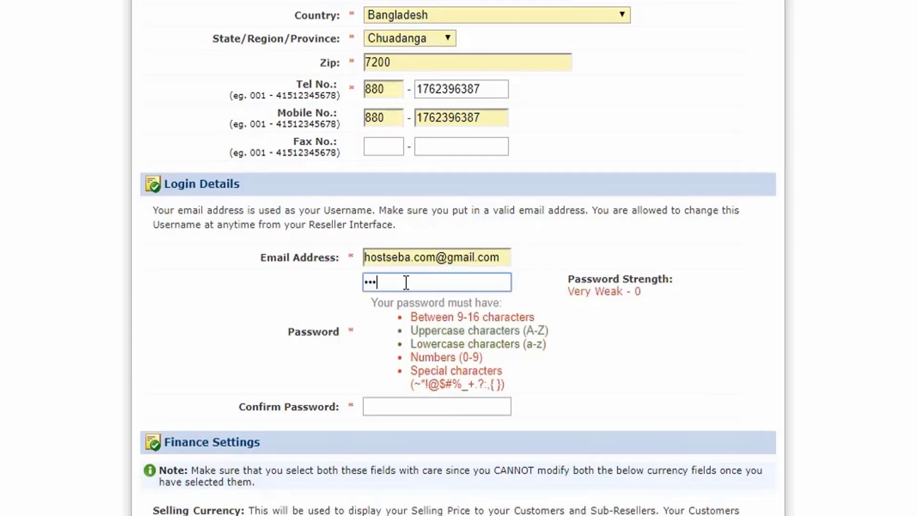
pyautogui.click(411, 404)
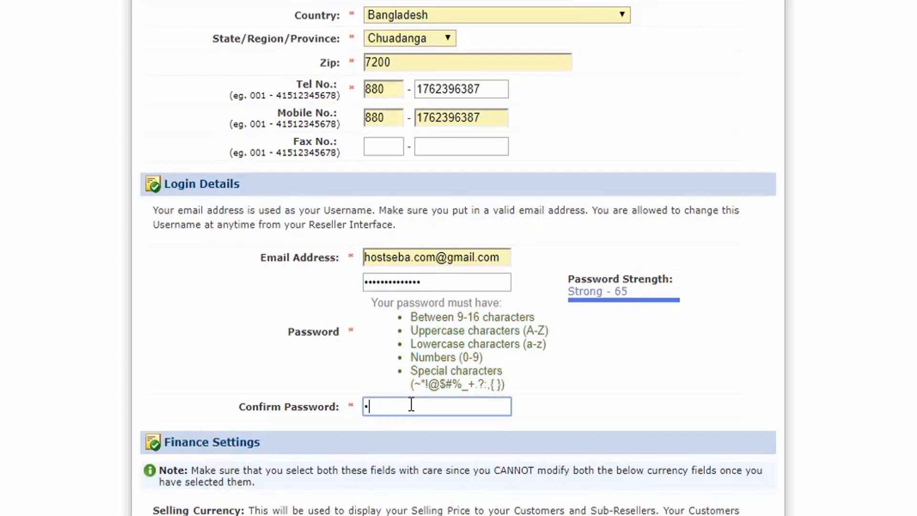
pyautogui.write('Host')
pyautogui.hotkey('ctrl', 'v')
pyautogui.click(532, 400)
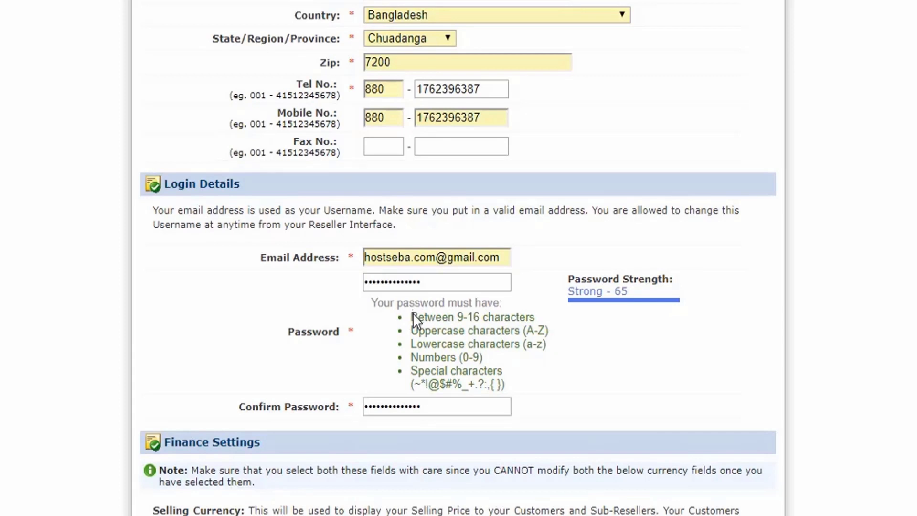
# Step: Highlight the password requirements text to point it out, then clear the highlight
pyautogui.moveTo(414, 315); pyautogui.dragTo(470, 351)
pyautogui.click(461, 341)
pyautogui.scroll(-8, 452, 364)
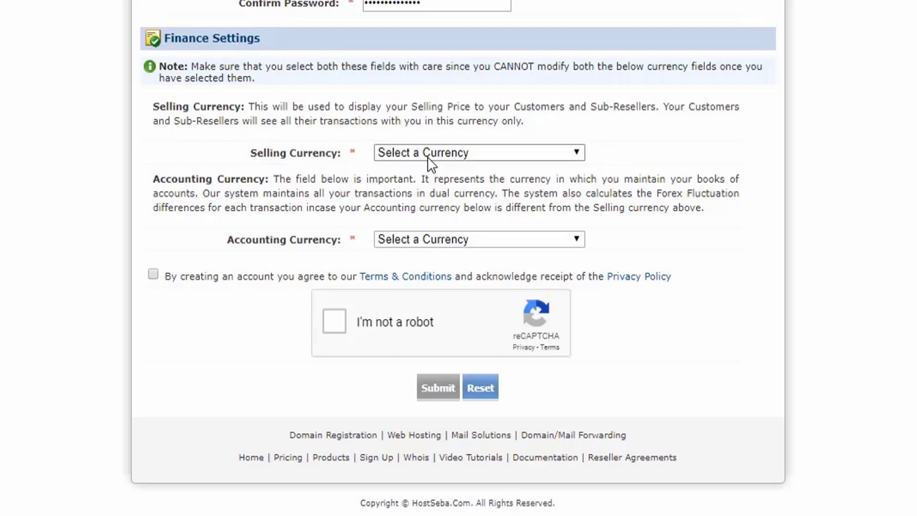
# Step: Pick Bangladeshi Taka for Selling Currency and US Dollar for Accounting Currency in Finance Settings
pyautogui.click(429, 159)
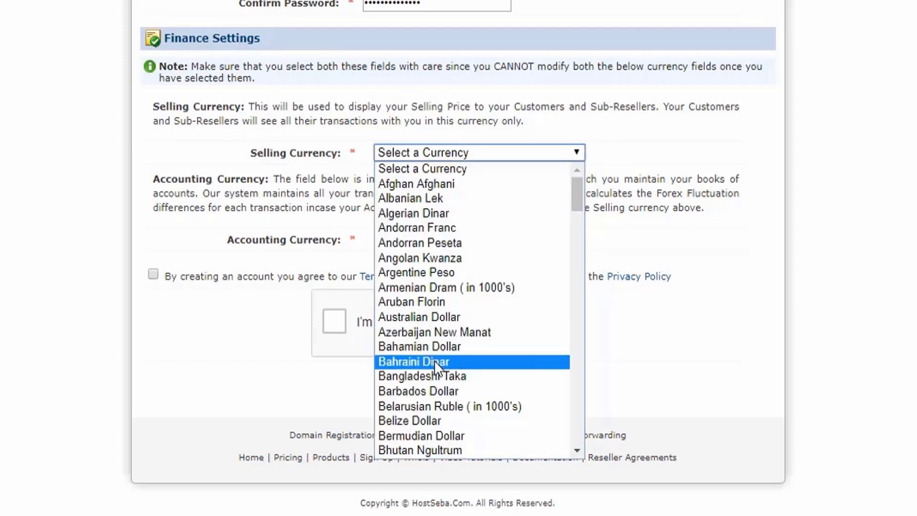
pyautogui.click(435, 375)
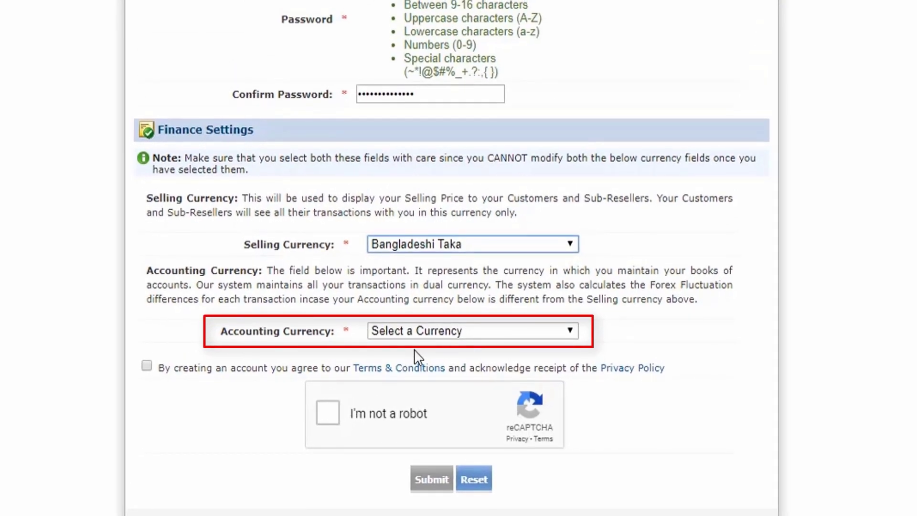
pyautogui.click(415, 332)
pyautogui.scroll(-20, 430, 218)
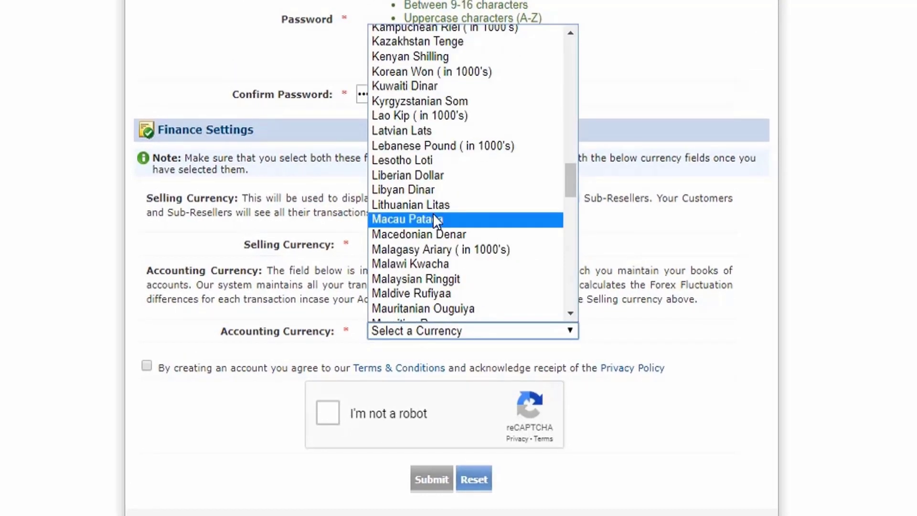
pyautogui.scroll(-6, 435, 221)
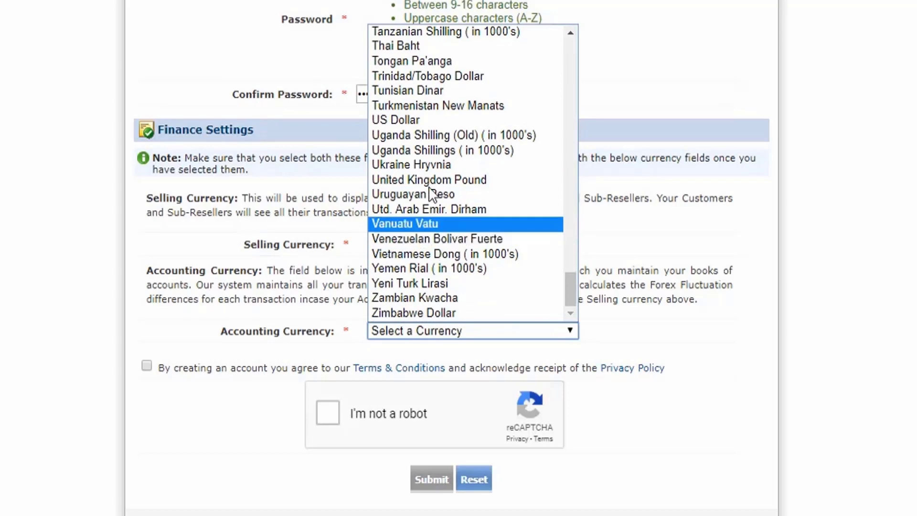
pyautogui.click(408, 120)
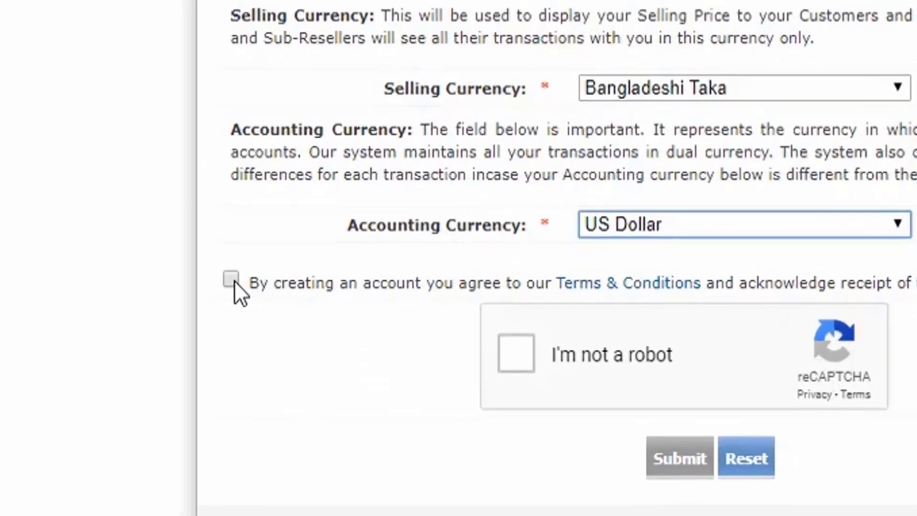
# Step: Tick the Terms & Conditions checkbox and the reCAPTCHA 'I'm not a robot' box
pyautogui.click(241, 269)
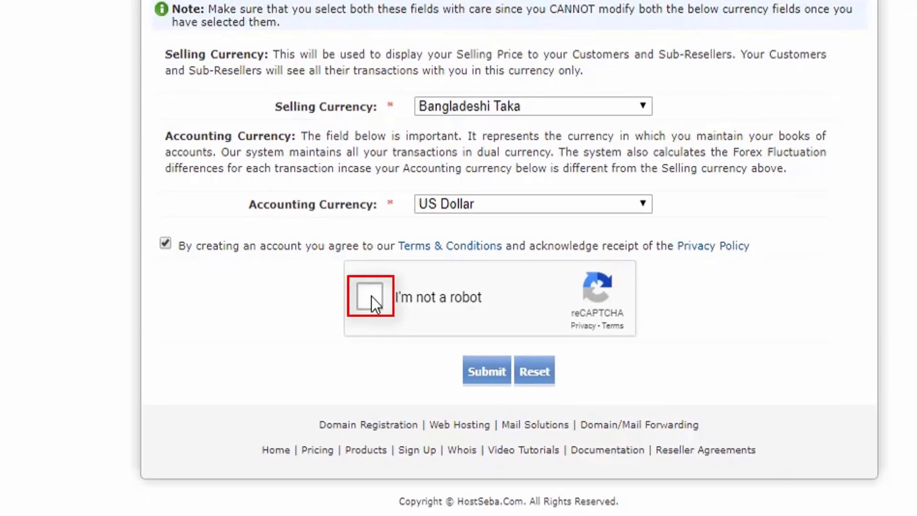
pyautogui.click(371, 297)
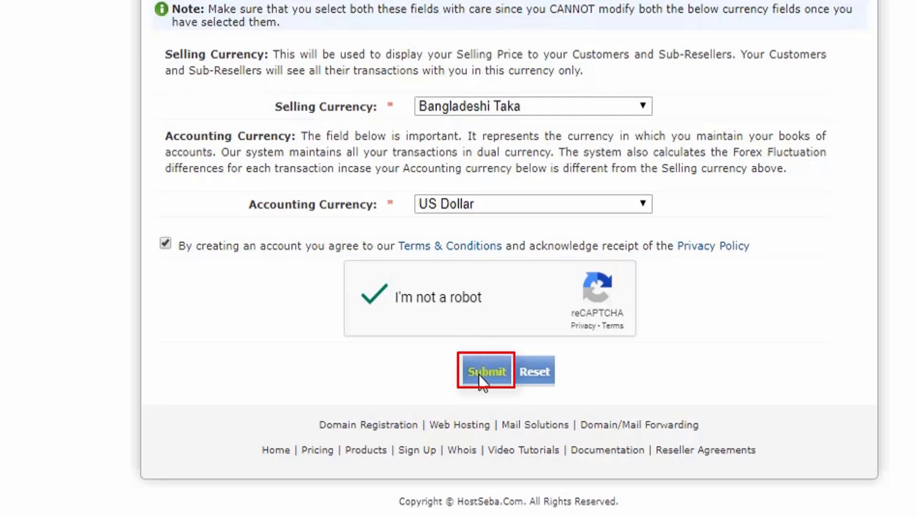
# Step: Submit the signup form and decline Chrome's offer to save the password
pyautogui.click(479, 372)
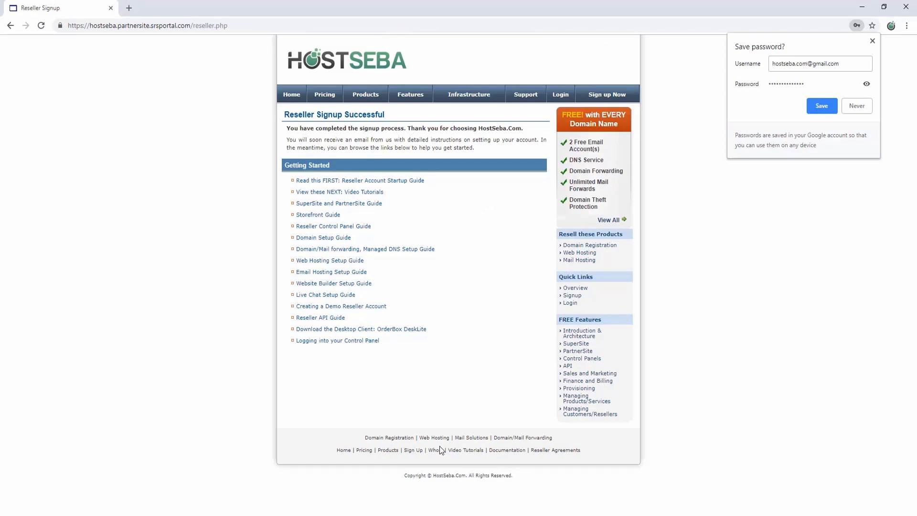
pyautogui.click(293, 138)
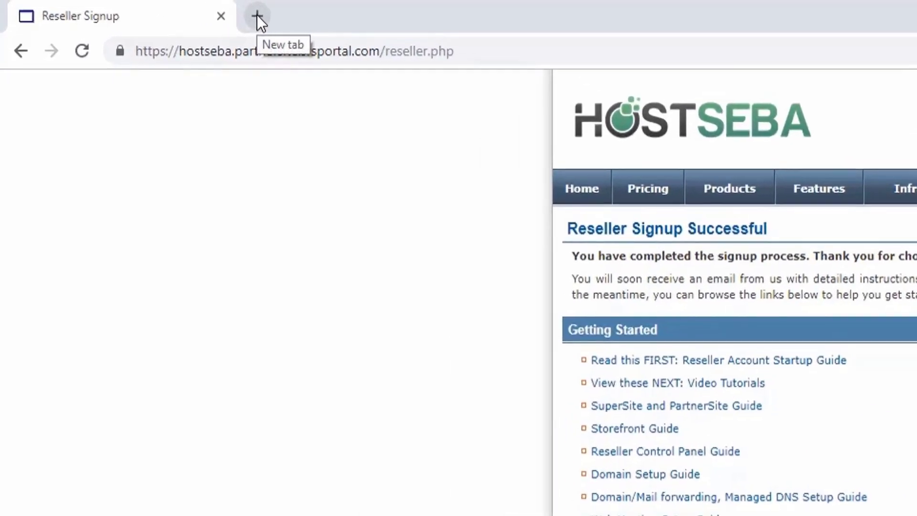
# Step: Open a new tab and load cp.hostseba.com/reseller to show the Reseller Login page
pyautogui.click(257, 15)
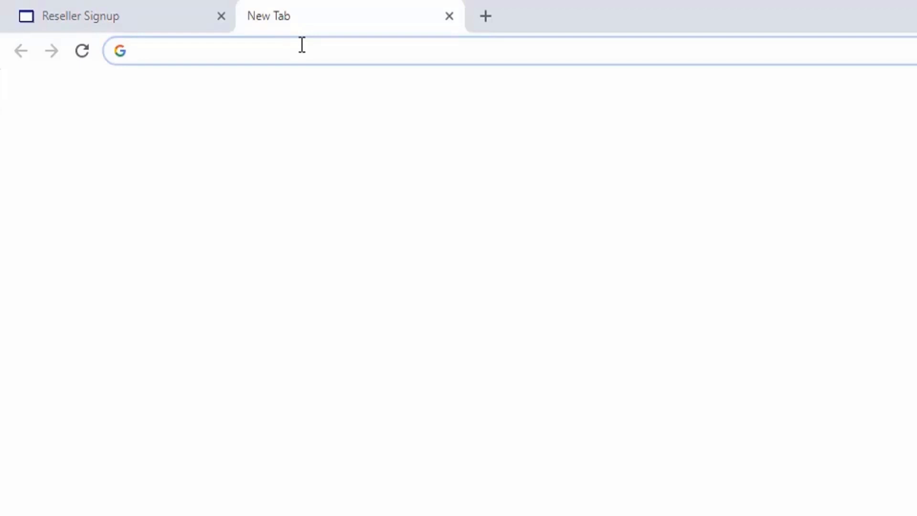
pyautogui.write('cp.hostseba.com/reseller')
pyautogui.press('Return')
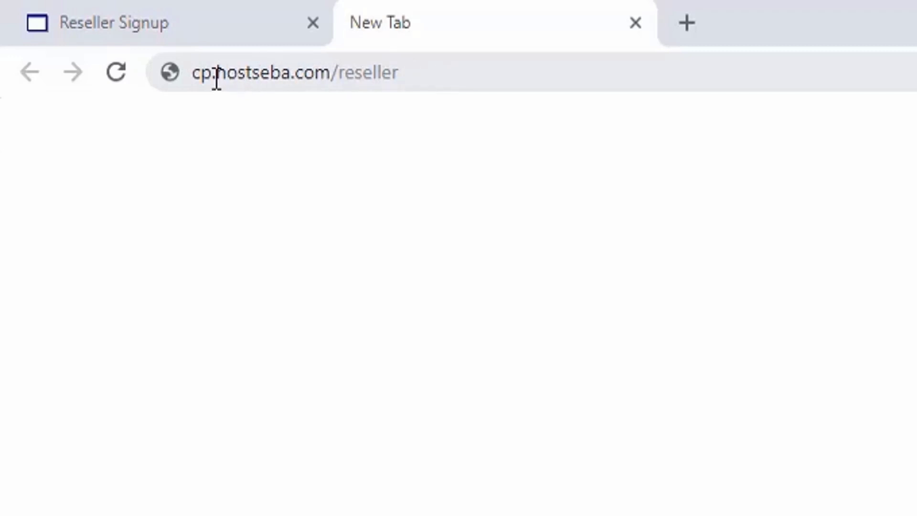
pyautogui.click(444, 67)
pyautogui.press('Return')
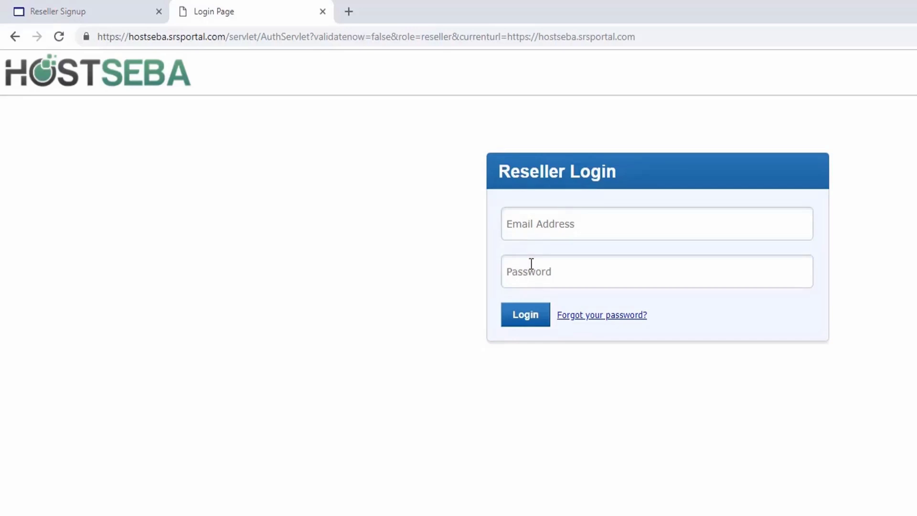
# Step: Log in with the saved account e-mail and the pasted account password
pyautogui.click(559, 225)
pyautogui.click(514, 283)
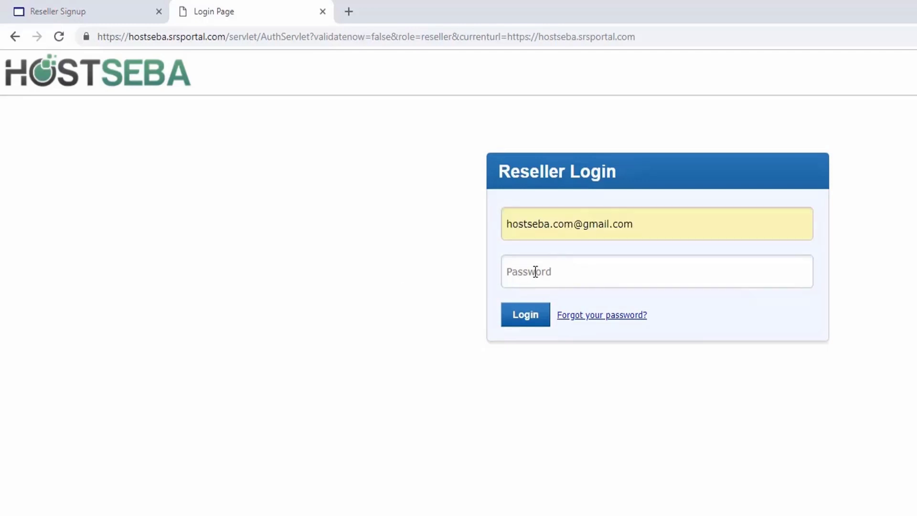
pyautogui.hotkey('ctrl', 'v')
pyautogui.click(522, 321)
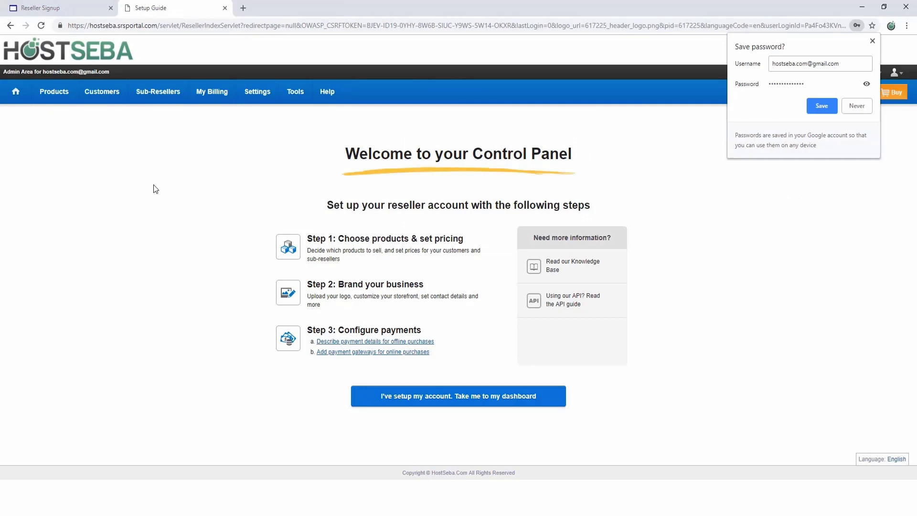
# Step: Close Chrome's Save password popup by clicking on the Control Panel welcome page
pyautogui.click(153, 184)
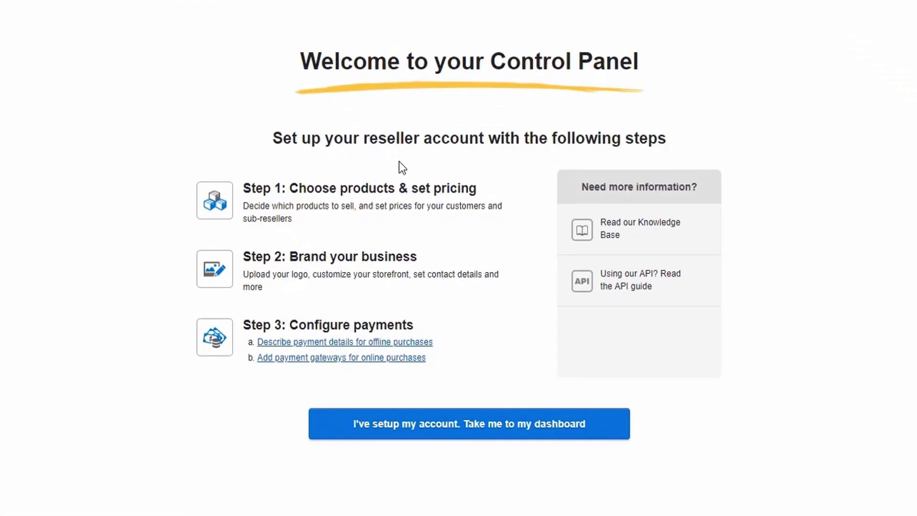